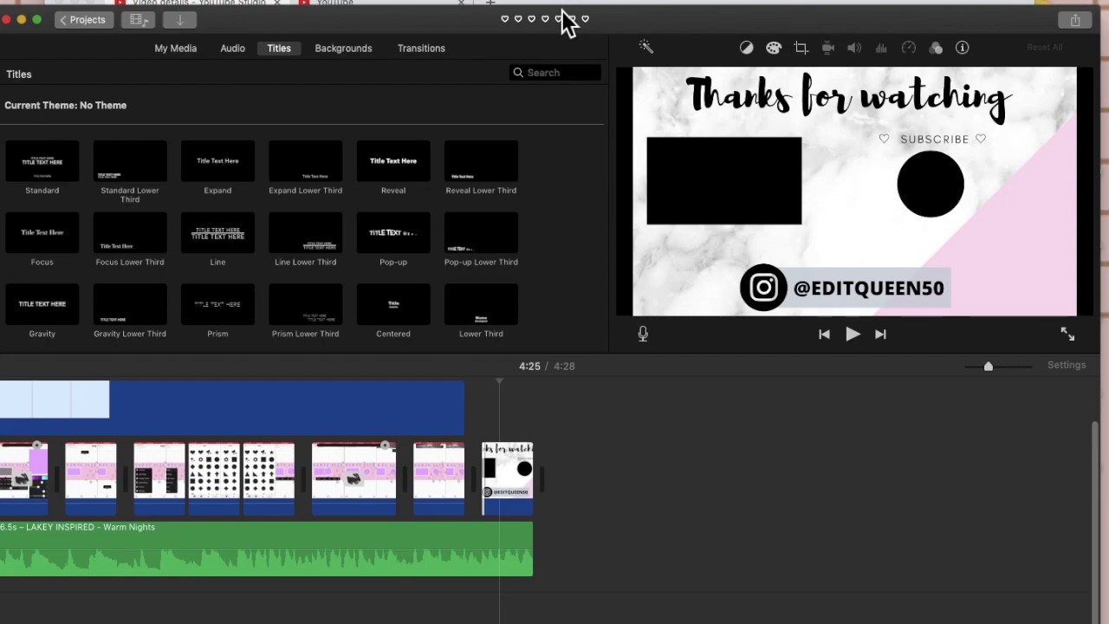
# Select the final 'Thanks for watching' title clip in the iMovie timeline.
pyautogui.hscroll(-5, 434, 439)
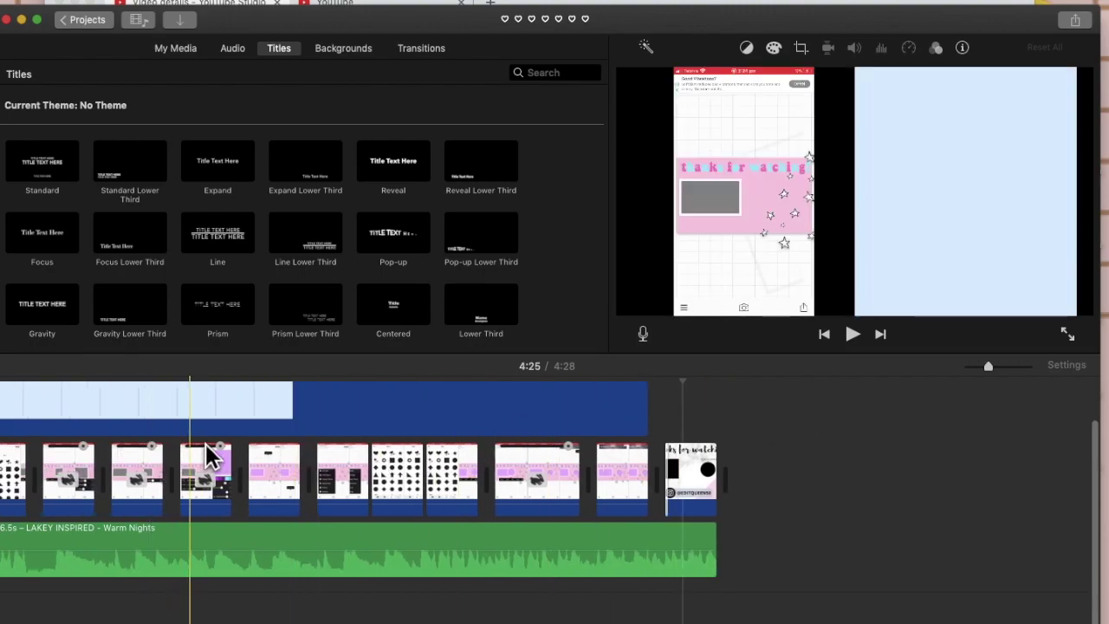
pyautogui.moveTo(37, 449)
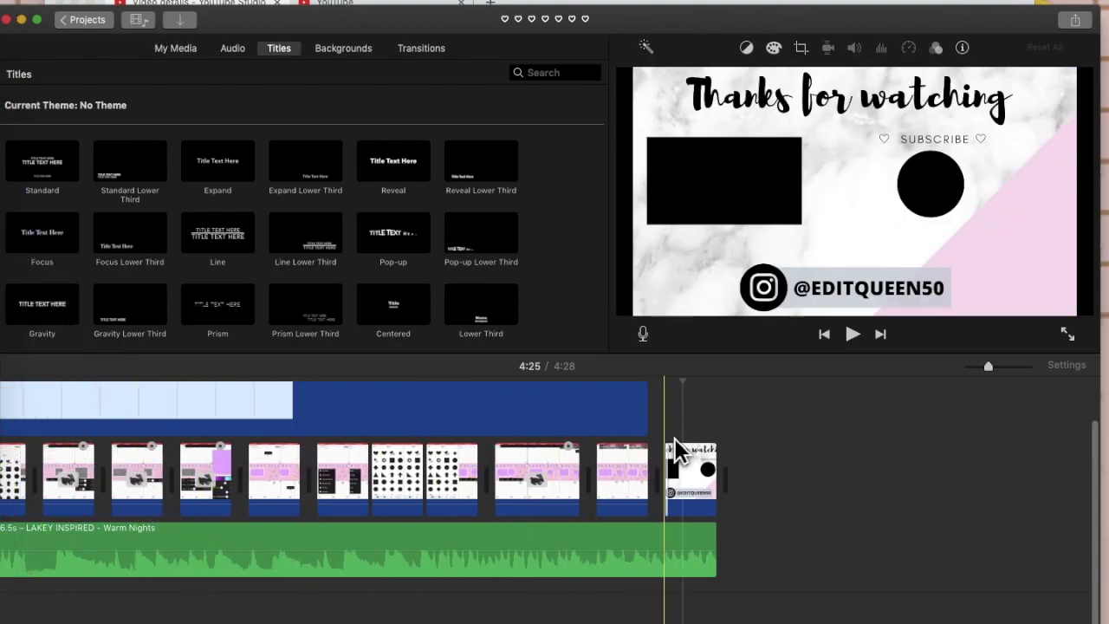
pyautogui.click(699, 504)
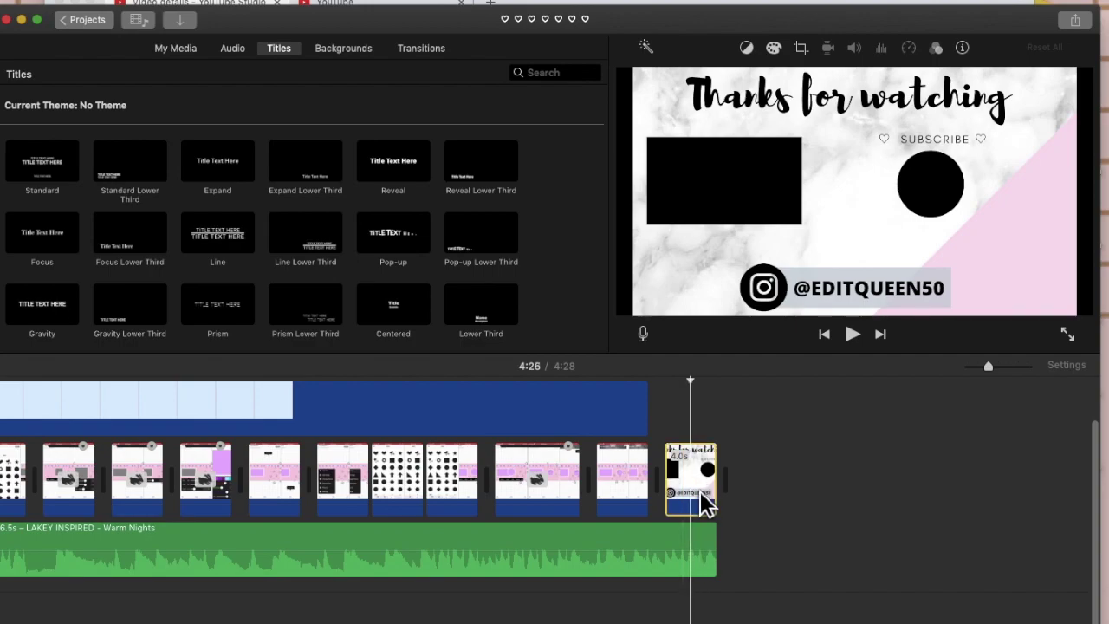
# Open iMovie's sharing destinations, then bring up YouTube Studio's details page for yolo.mp4.
pyautogui.click(1078, 26)
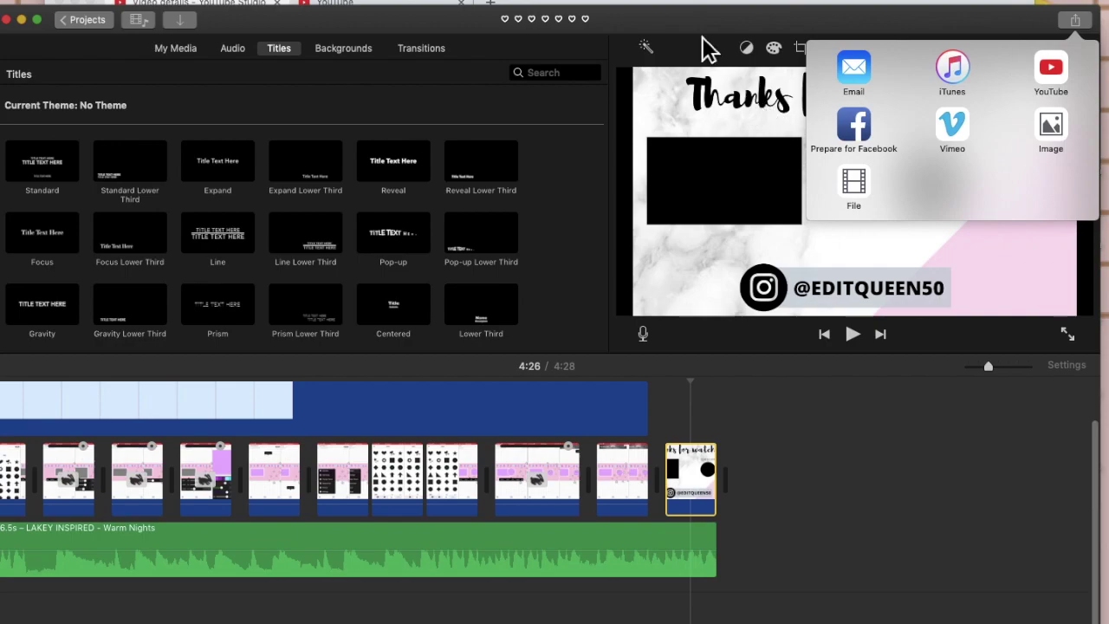
pyautogui.click(701, 3)
pyautogui.scroll(5, 526, 231)
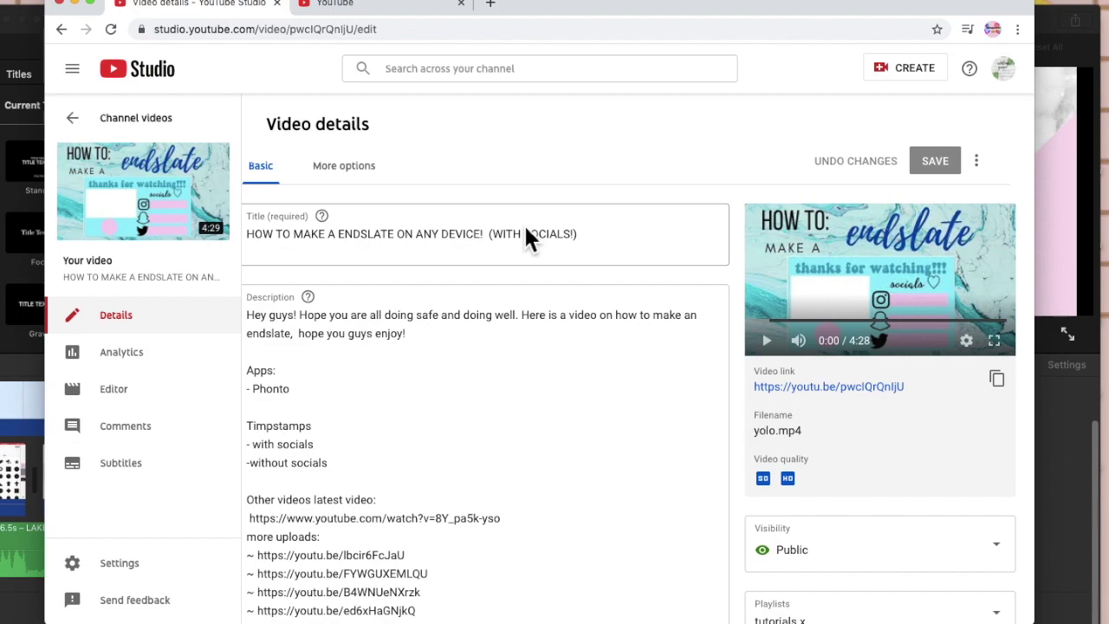
# Open the end screen editor from the End screen row of the yolo.mp4 details page.
pyautogui.scroll(-3, 526, 232)
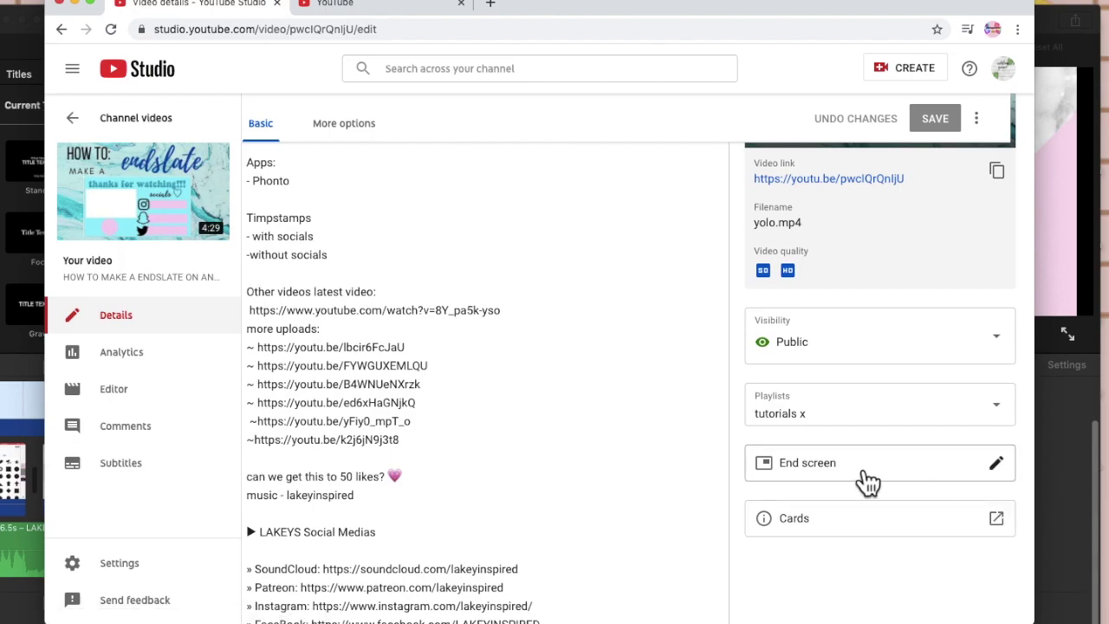
pyautogui.click(1010, 468)
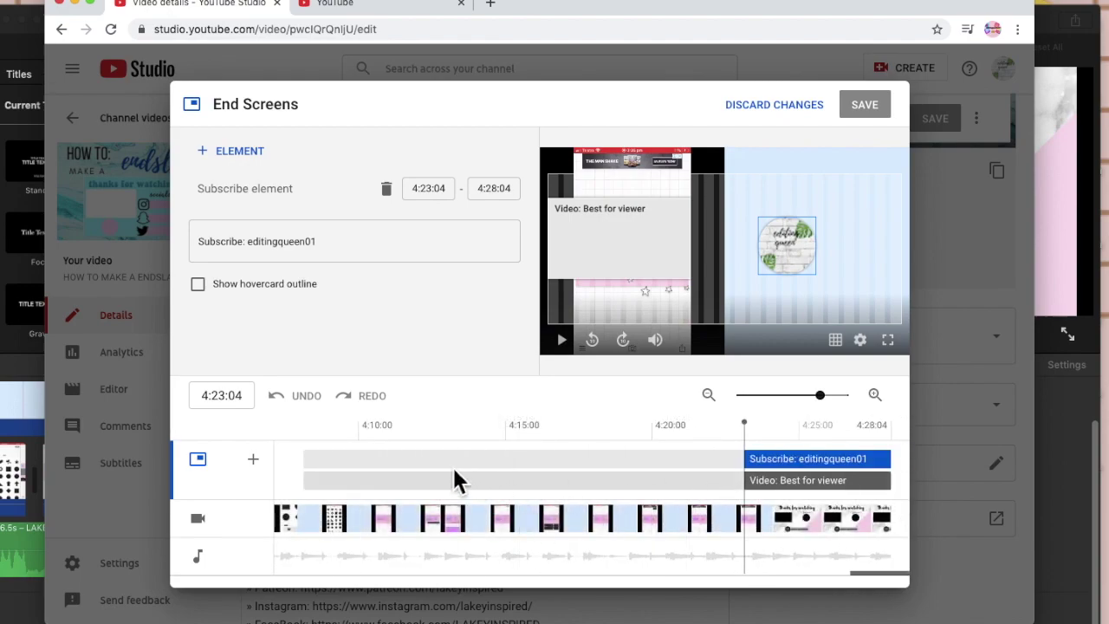
# Preview the end slate, then delete the 'Video: Best for viewer' element to reveal the templates.
pyautogui.press('space')
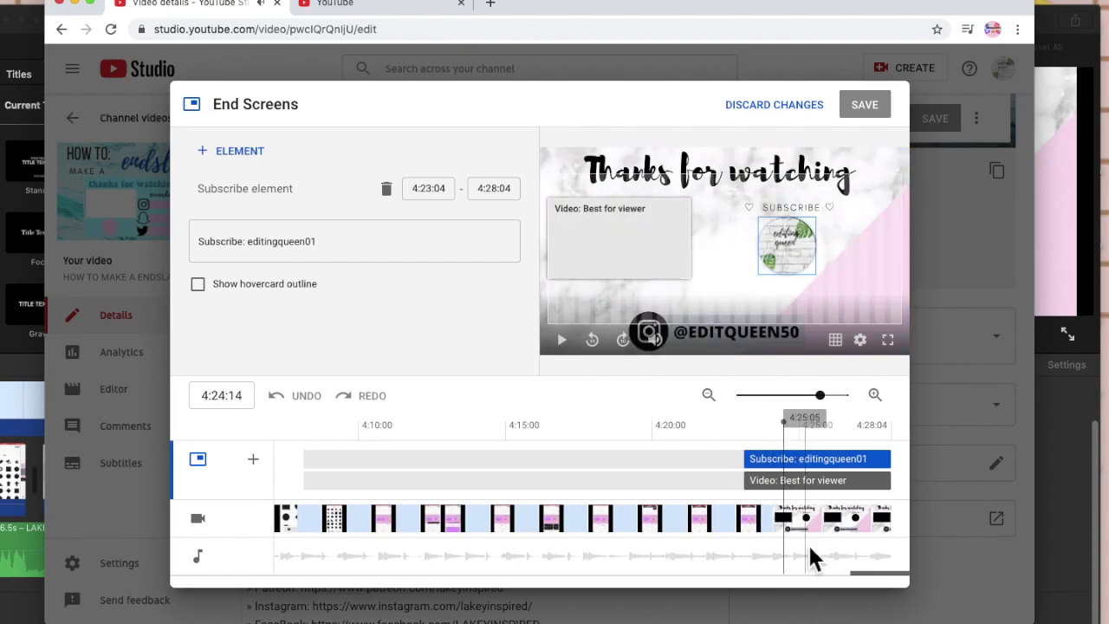
pyautogui.click(782, 478)
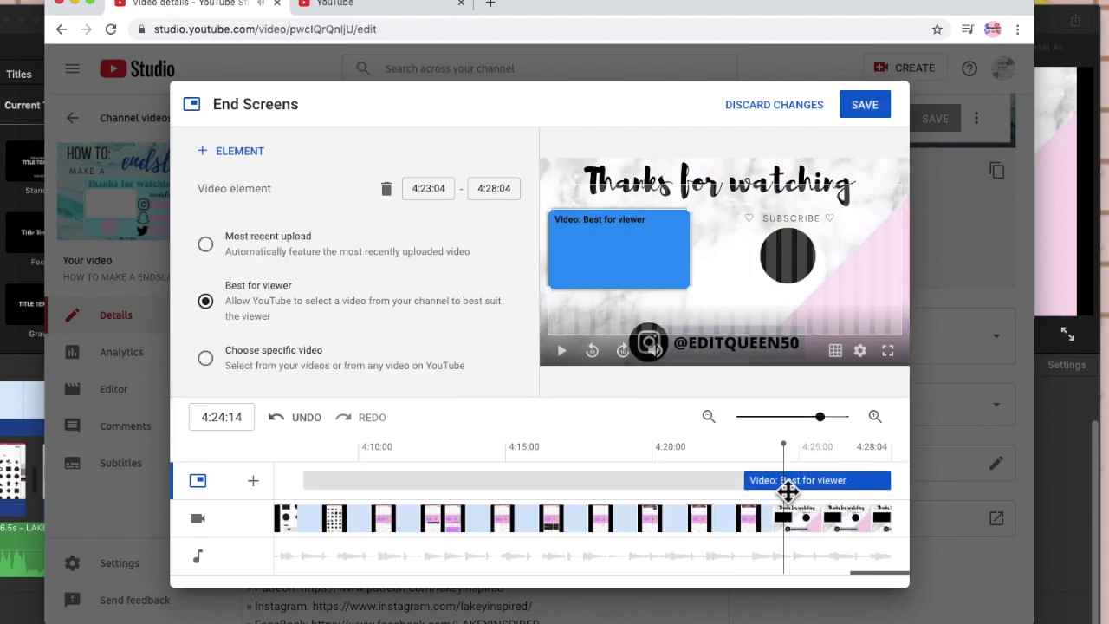
pyautogui.press('Delete')
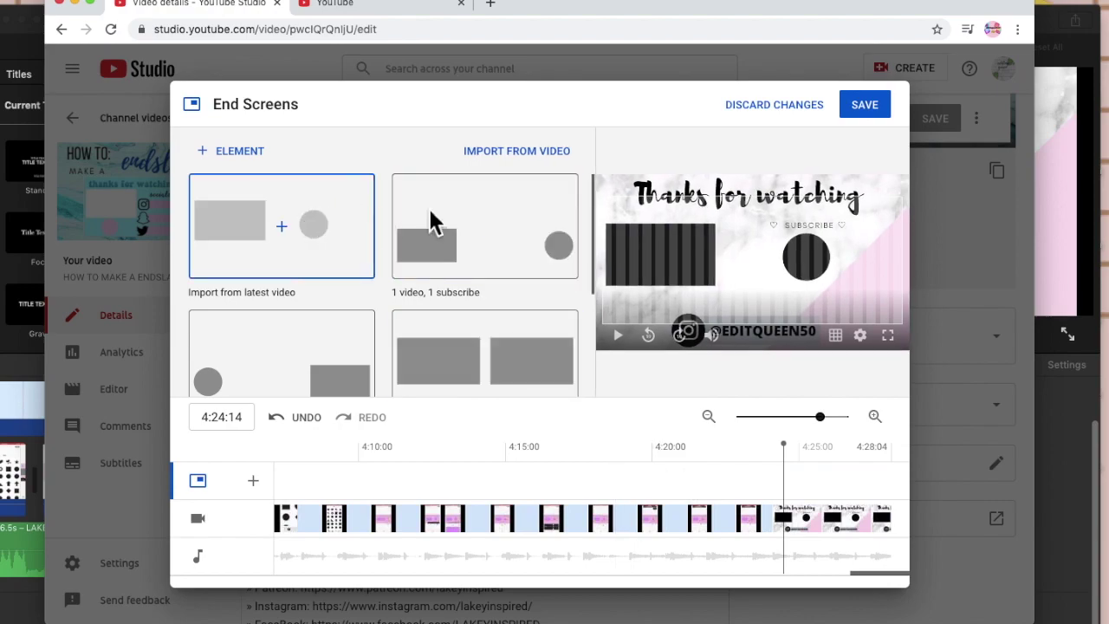
# Browse the end screen templates and apply the '1 video, 1 subscribe' layout.
pyautogui.scroll(-3, 389, 307)
pyautogui.scroll(3, 385, 294)
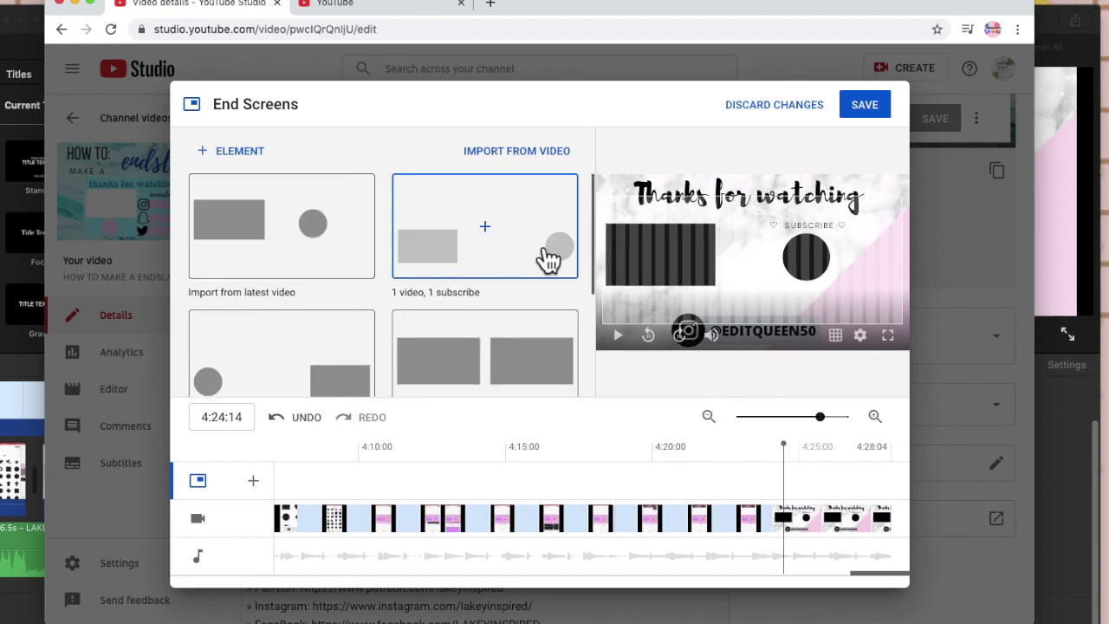
pyautogui.scroll(-4, 329, 340)
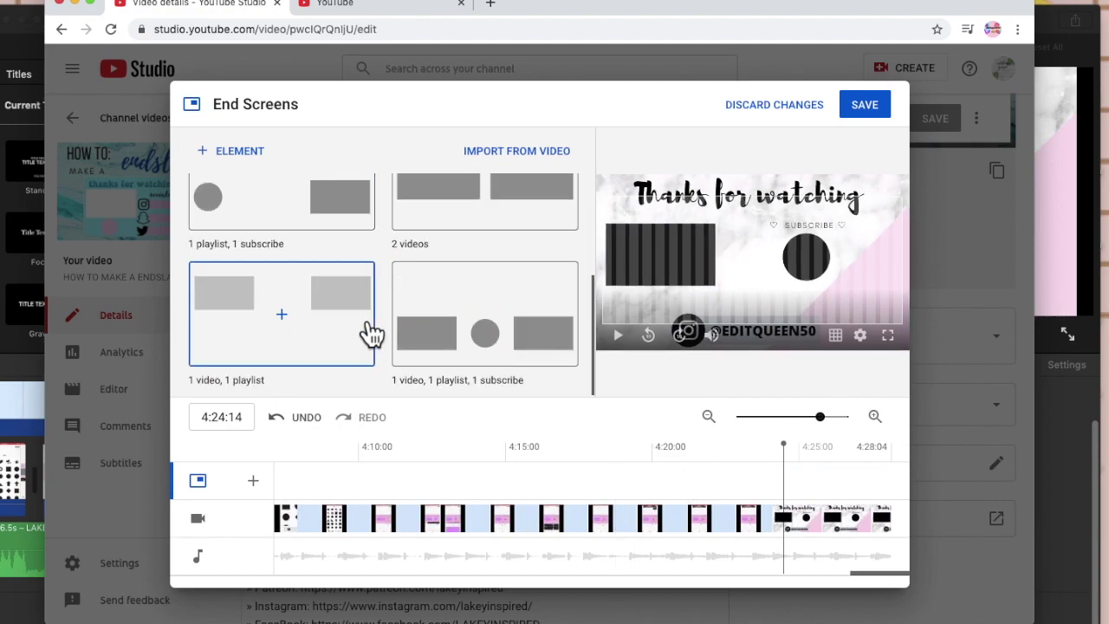
pyautogui.scroll(2, 382, 336)
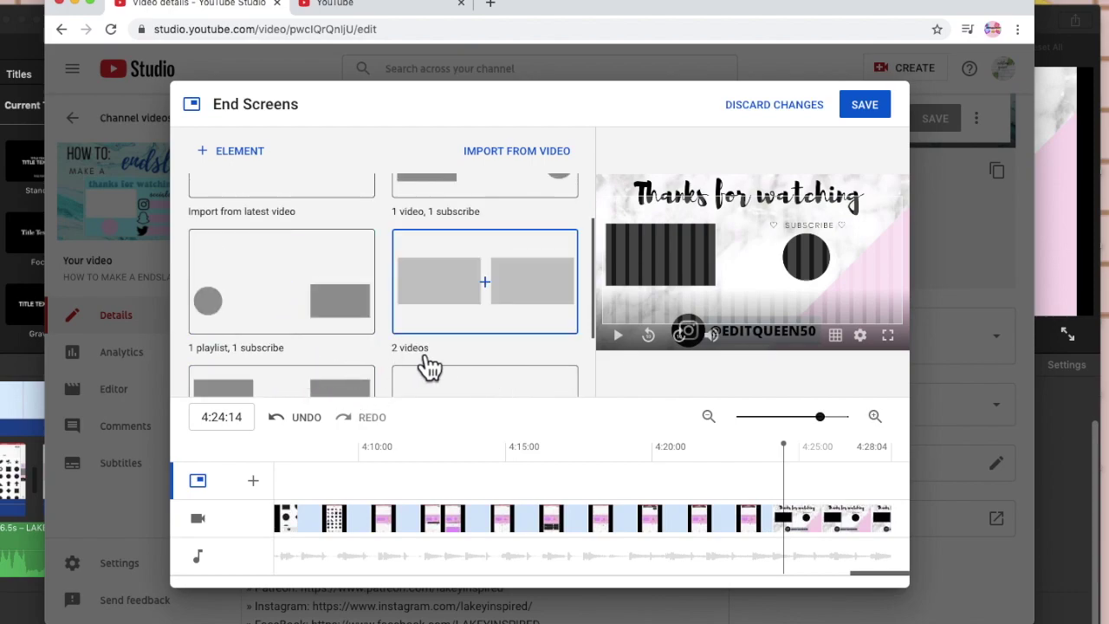
pyautogui.scroll(-3, 422, 362)
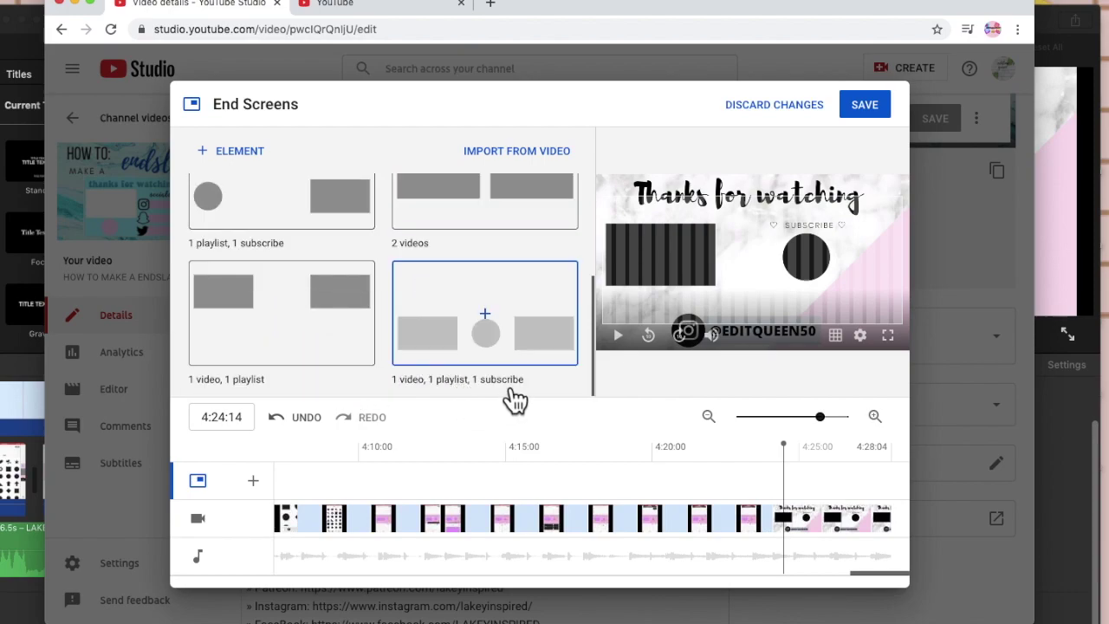
pyautogui.scroll(2, 511, 381)
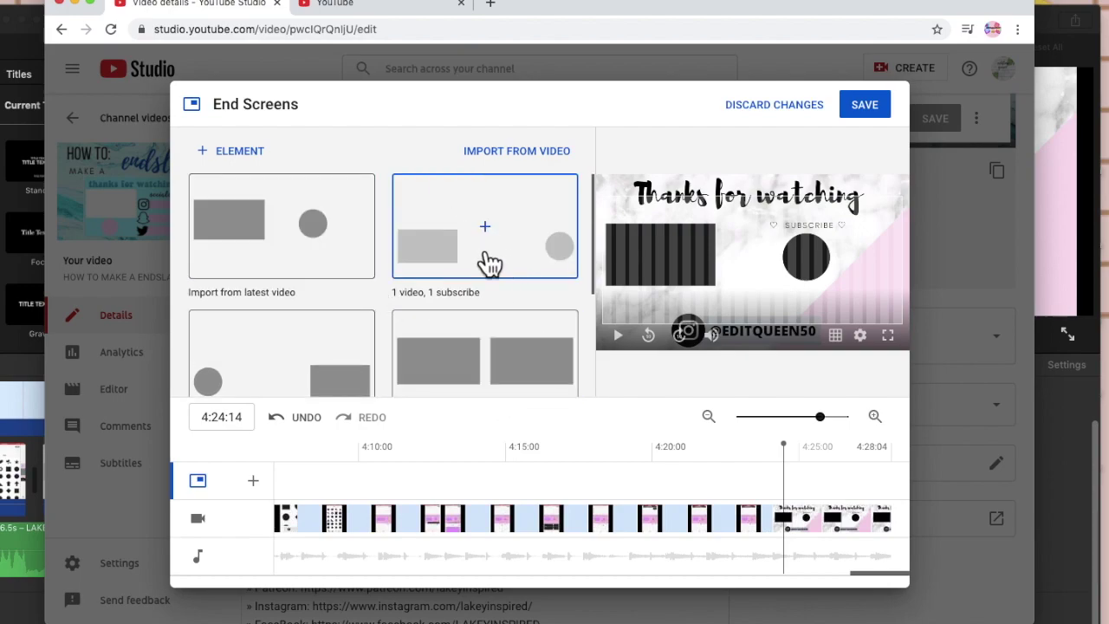
pyautogui.scroll(-3, 481, 277)
pyautogui.scroll(3, 481, 278)
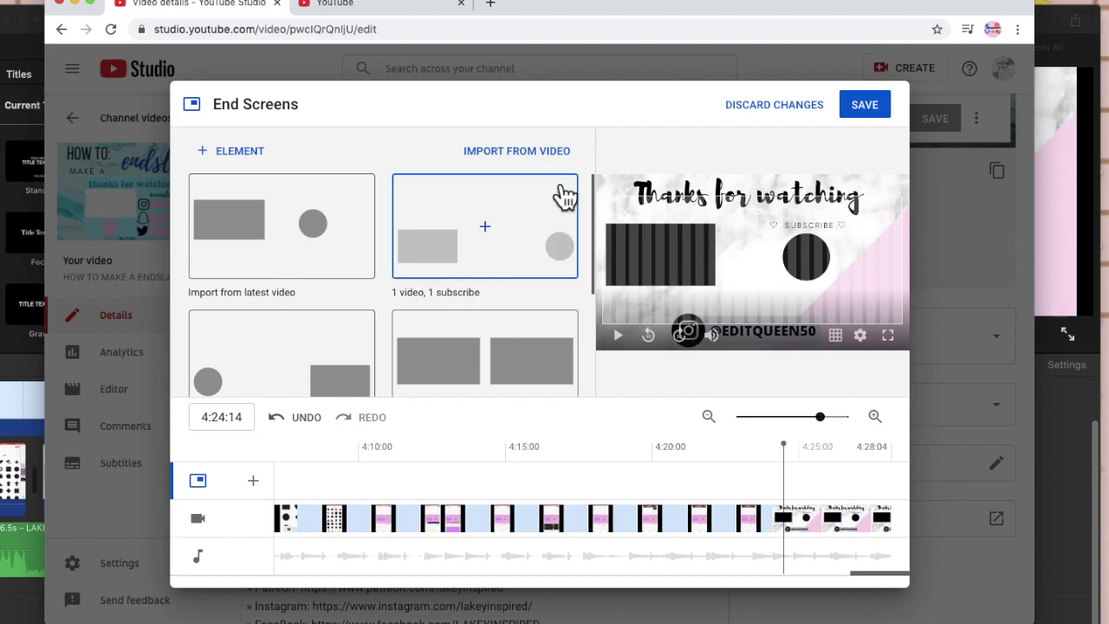
pyautogui.click(492, 245)
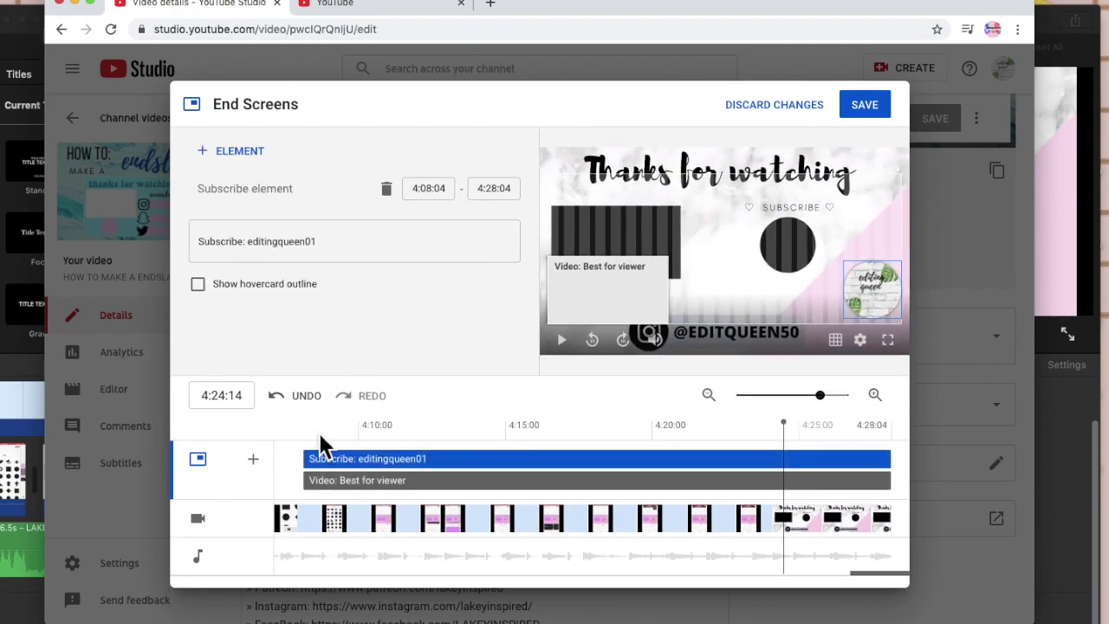
# Make the Subscribe element start at 4:23:04 and move the preview to the end-screen frame.
pyautogui.moveTo(312, 467); pyautogui.dragTo(815, 457)
pyautogui.moveTo(792, 544); pyautogui.dragTo(775, 537)
pyautogui.click(785, 538)
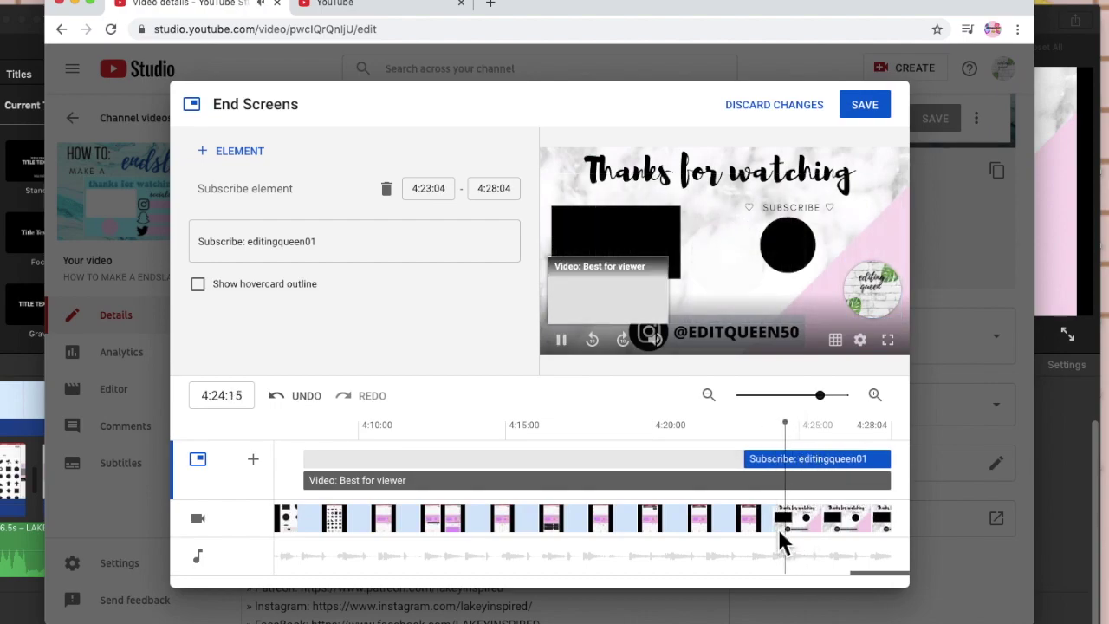
# Set the 'Video: Best for viewer' element to start at 4:23:04, then select the subscribe element.
pyautogui.moveTo(307, 481); pyautogui.dragTo(810, 477)
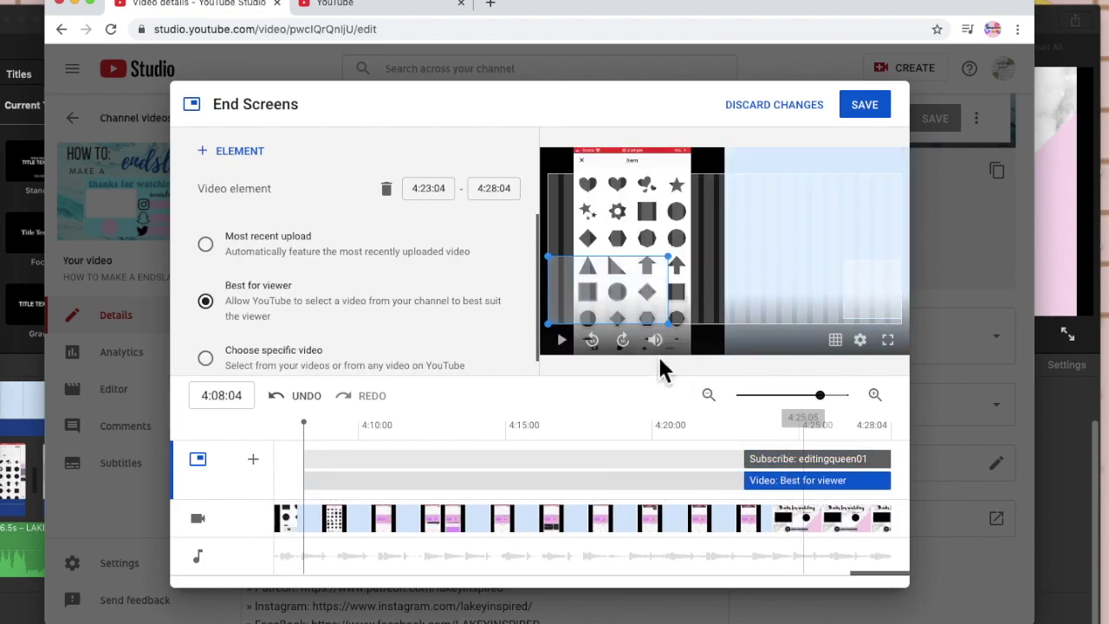
pyautogui.scroll(-1, 434, 277)
pyautogui.scroll(1, 431, 278)
pyautogui.scroll(-1, 342, 252)
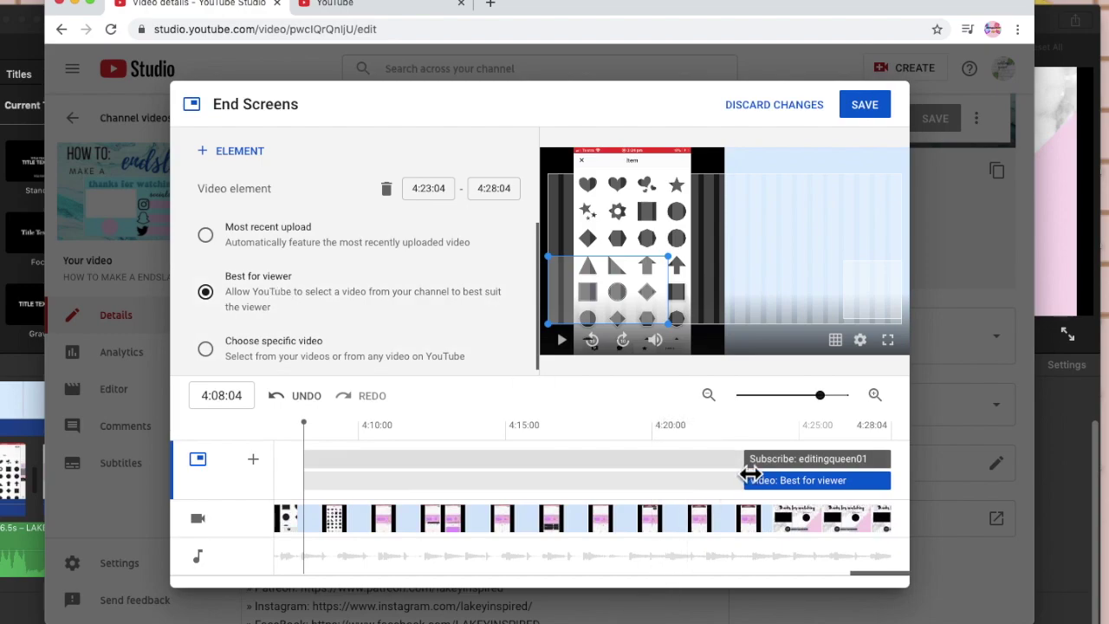
pyautogui.click(742, 461)
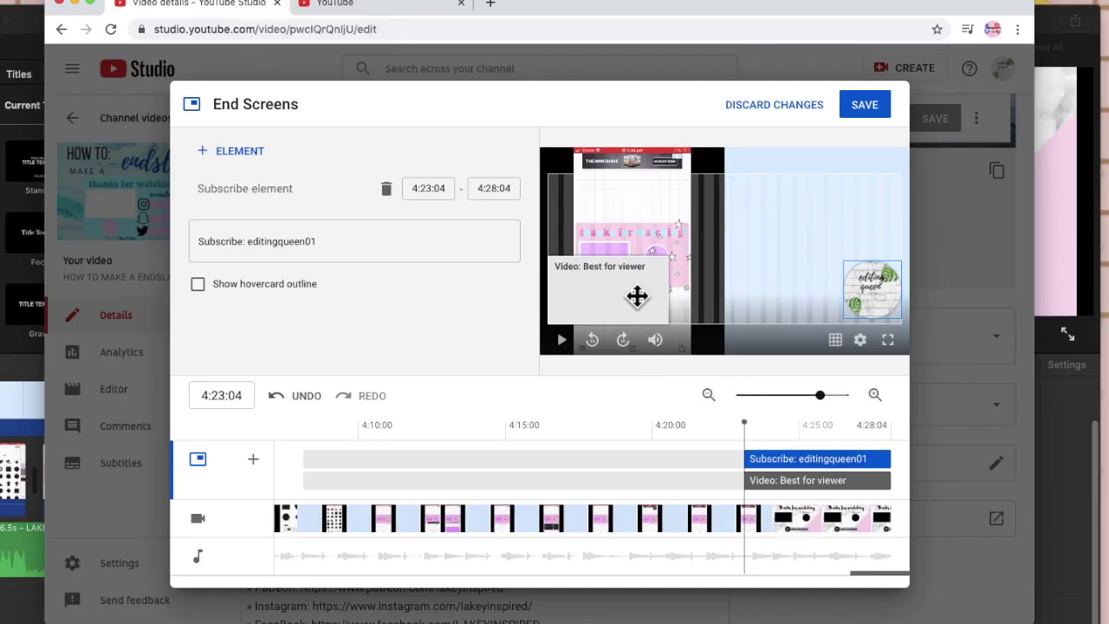
# Move and enlarge the Best for viewer video box, and drag the subscribe element toward upper middle.
pyautogui.click(640, 296)
pyautogui.click(639, 297)
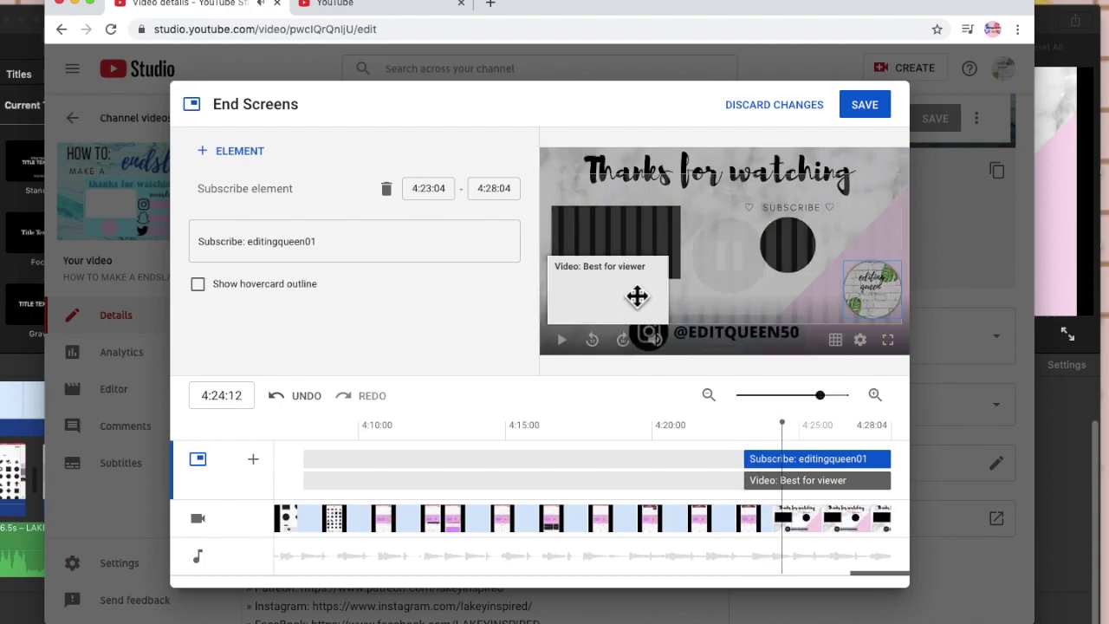
pyautogui.moveTo(637, 296); pyautogui.dragTo(654, 251)
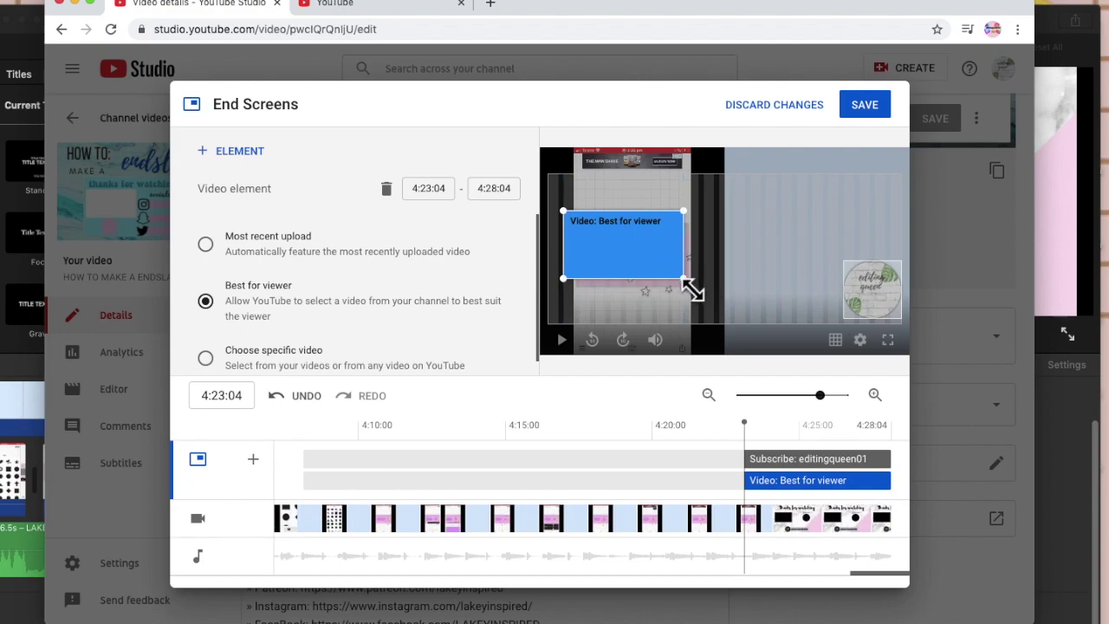
pyautogui.moveTo(691, 289); pyautogui.dragTo(708, 300)
pyautogui.moveTo(571, 220); pyautogui.dragTo(564, 216)
pyautogui.click(894, 312)
pyautogui.moveTo(894, 312); pyautogui.dragTo(824, 275)
# Preview the end screen and nudge the video box up-left over the template's black rectangle.
pyautogui.press('space')
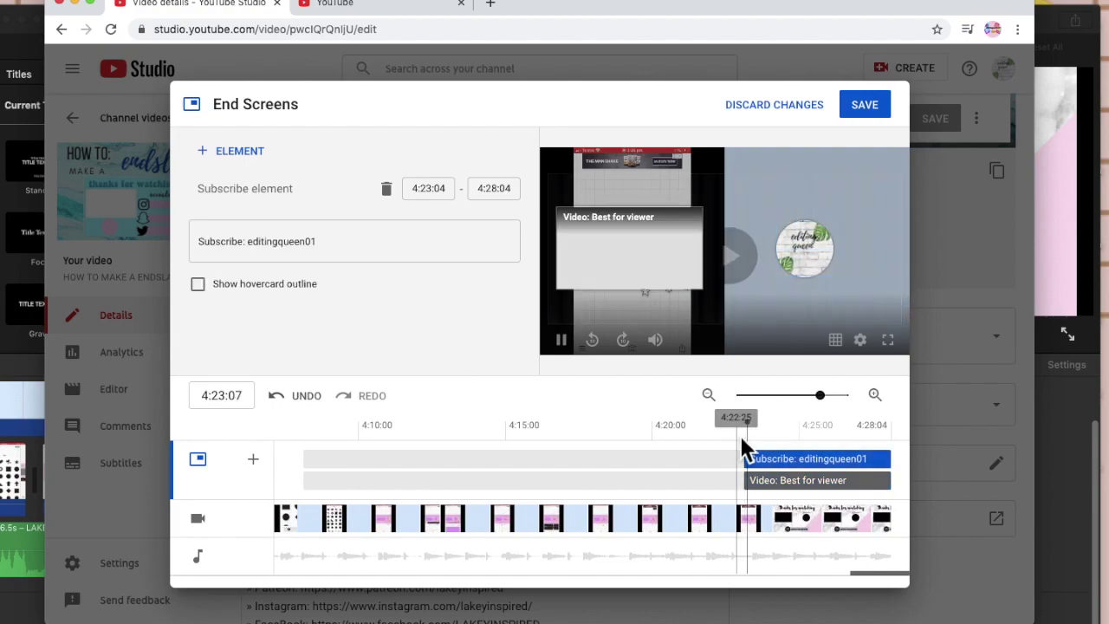
pyautogui.press('space')
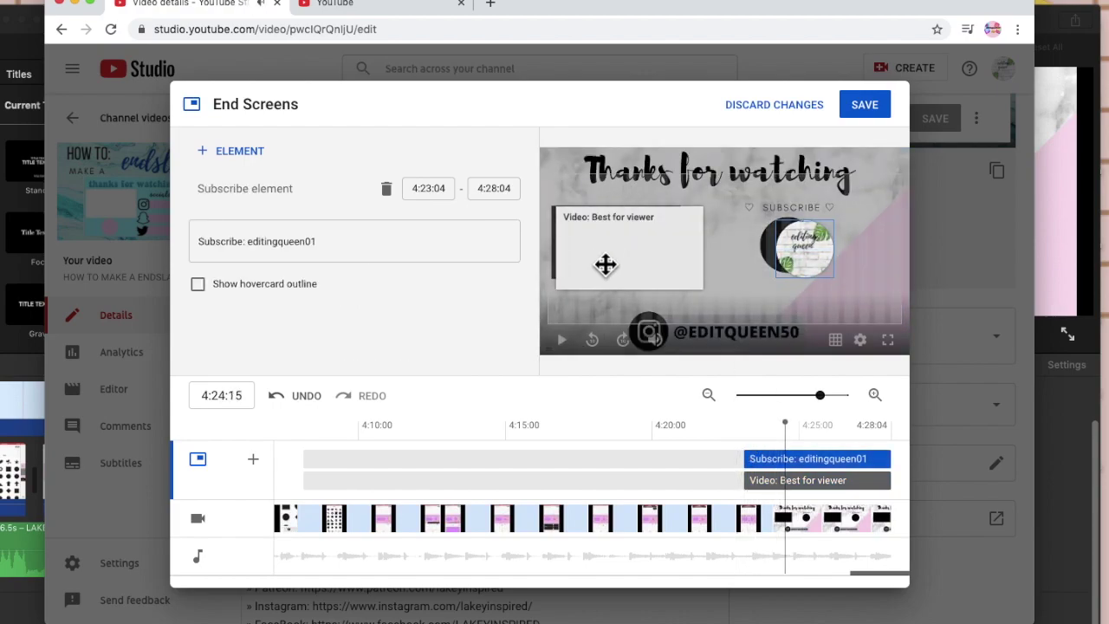
pyautogui.moveTo(605, 264); pyautogui.dragTo(600, 255)
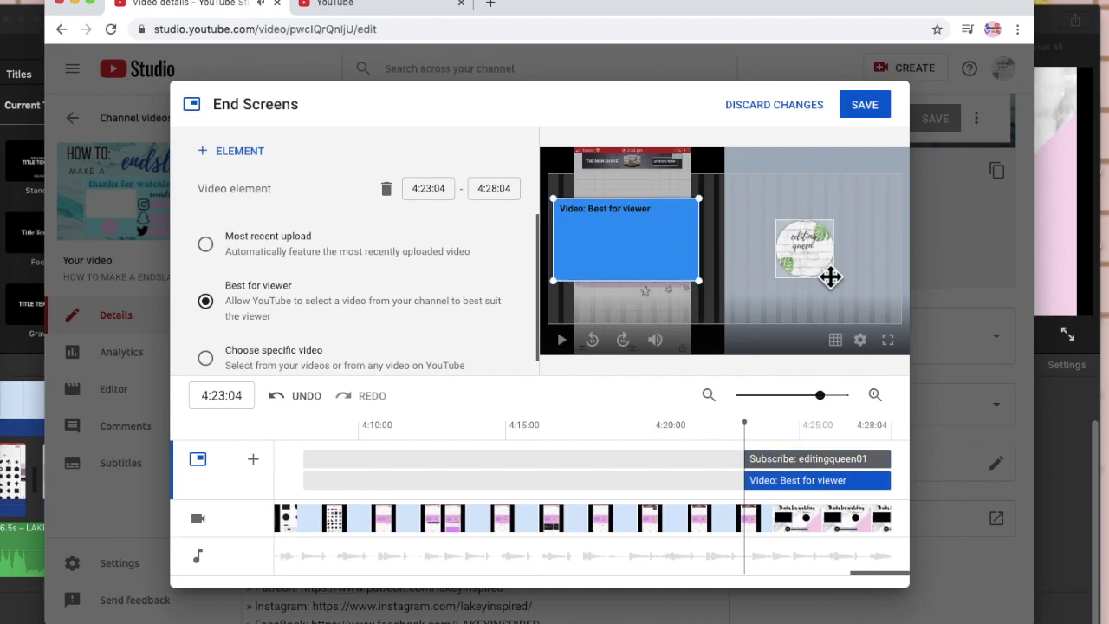
# Replay the preview, check the element-type list without adding anything, and select the subscribe element.
pyautogui.press('space')
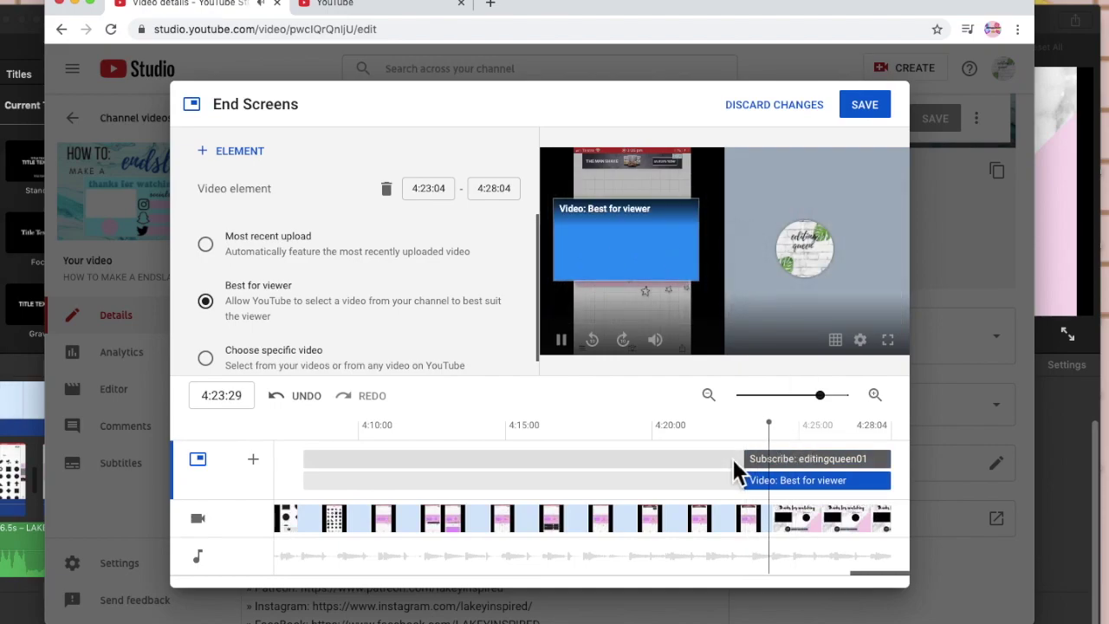
pyautogui.click(558, 293)
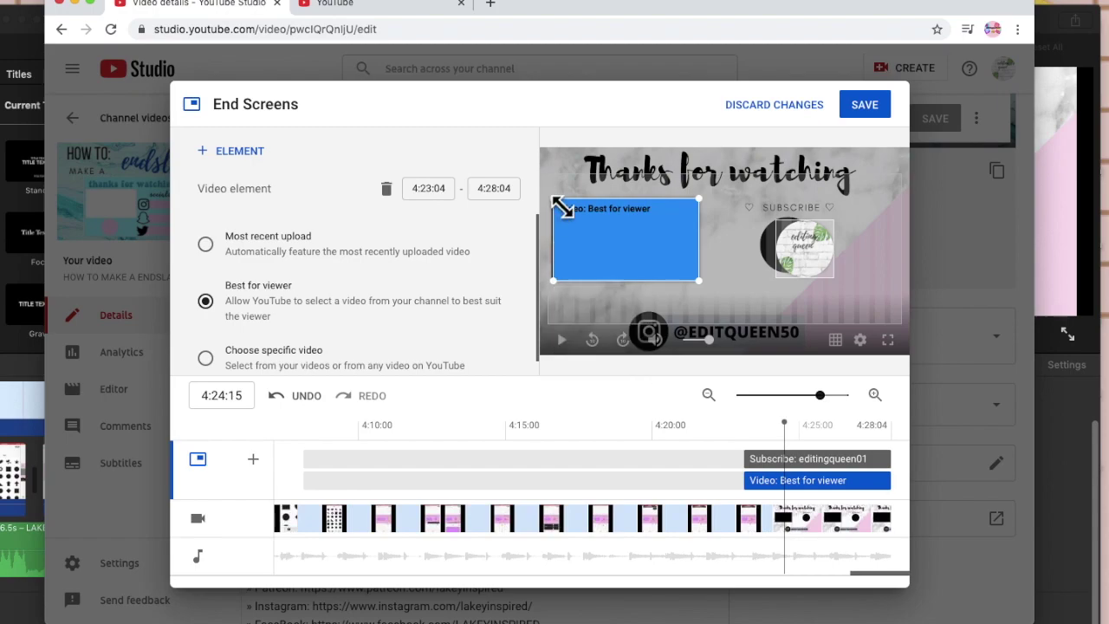
pyautogui.click(556, 204)
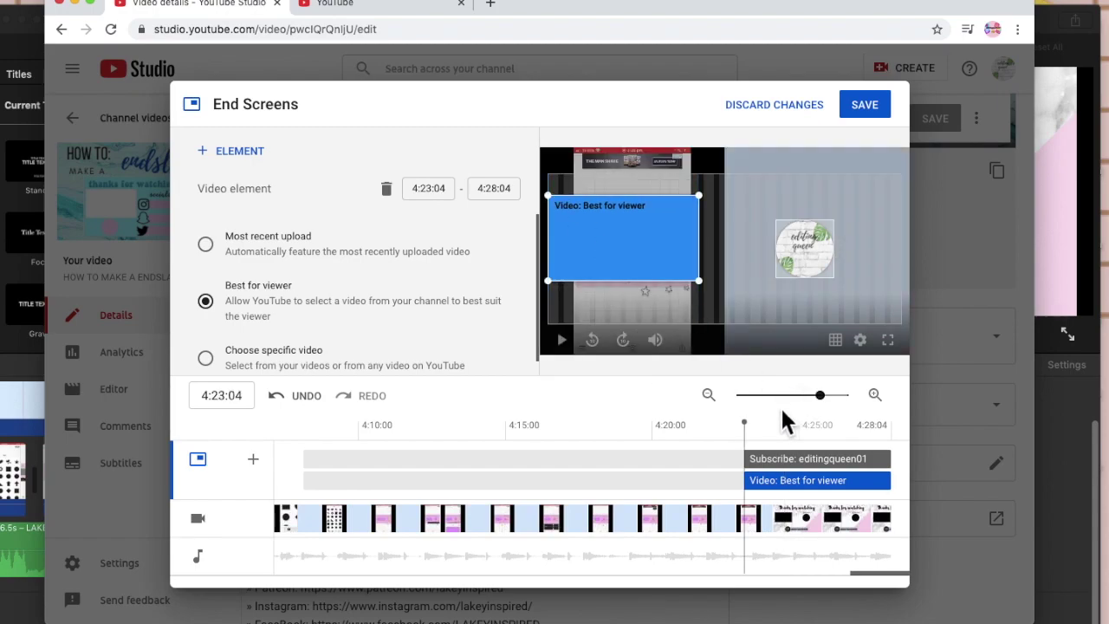
pyautogui.press('space')
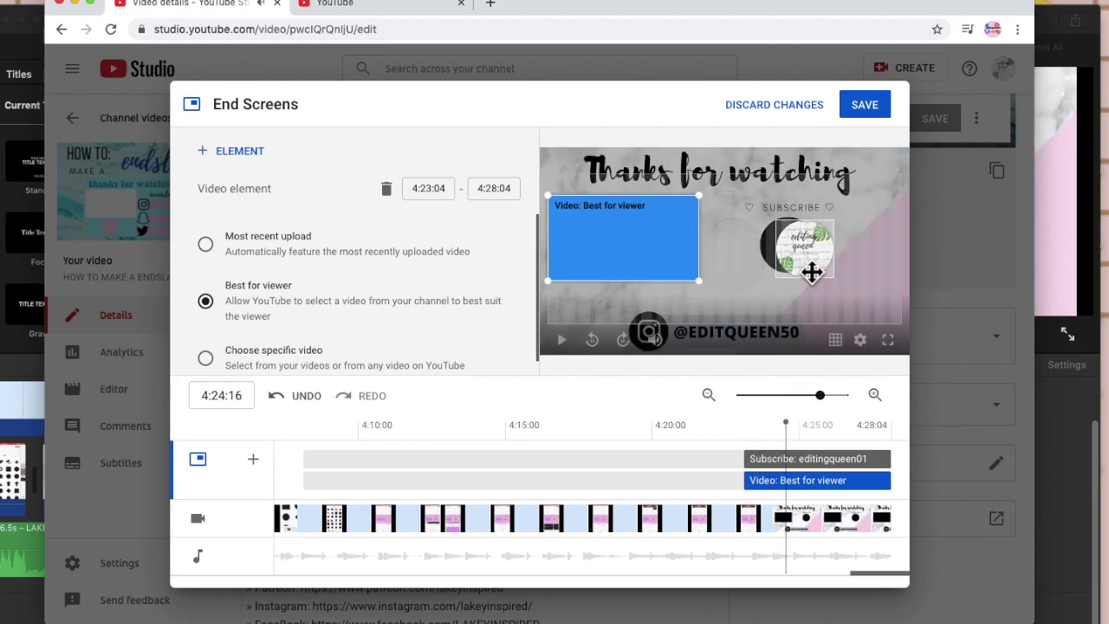
pyautogui.click(799, 263)
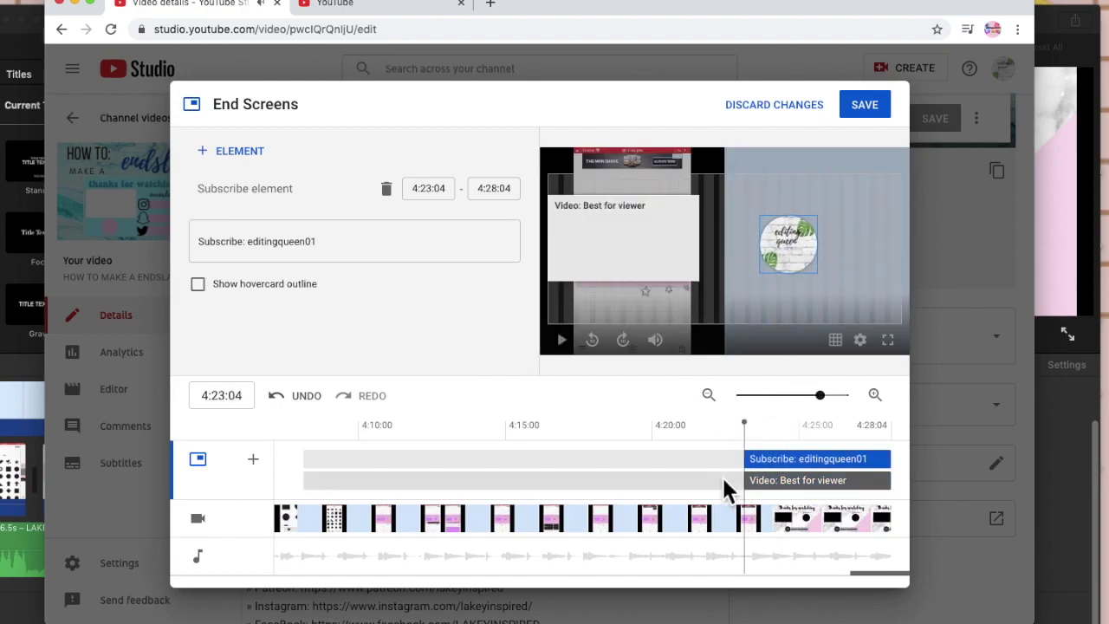
pyautogui.press('space')
pyautogui.press('space')
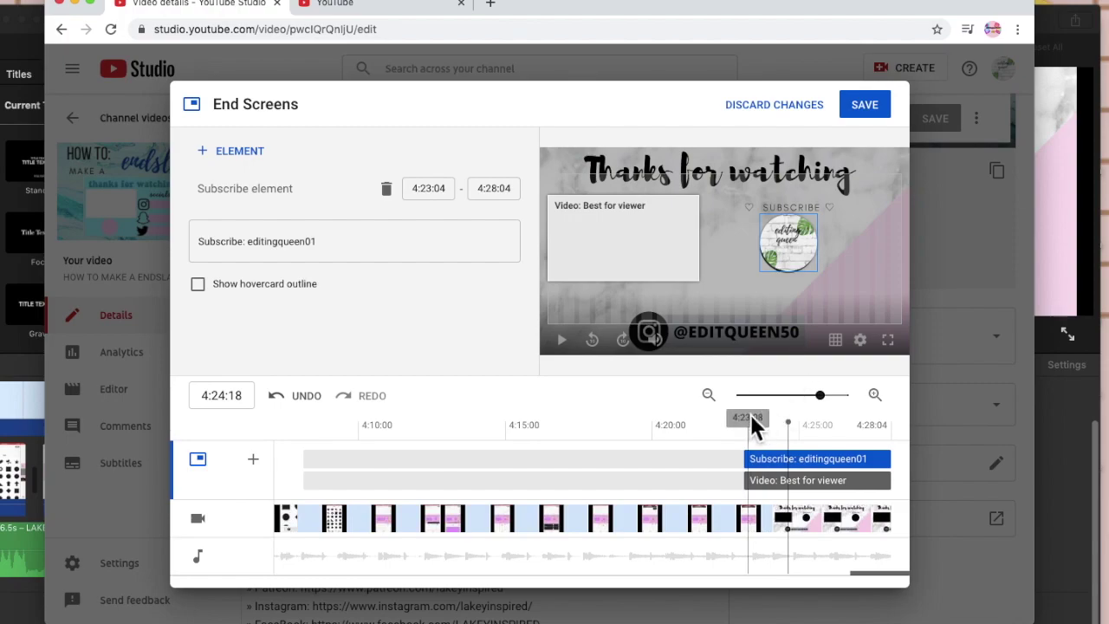
# Nudge the subscribe element down onto the logo circle and replay from 4:23:03 to verify alignment.
pyautogui.moveTo(794, 265); pyautogui.dragTo(794, 269)
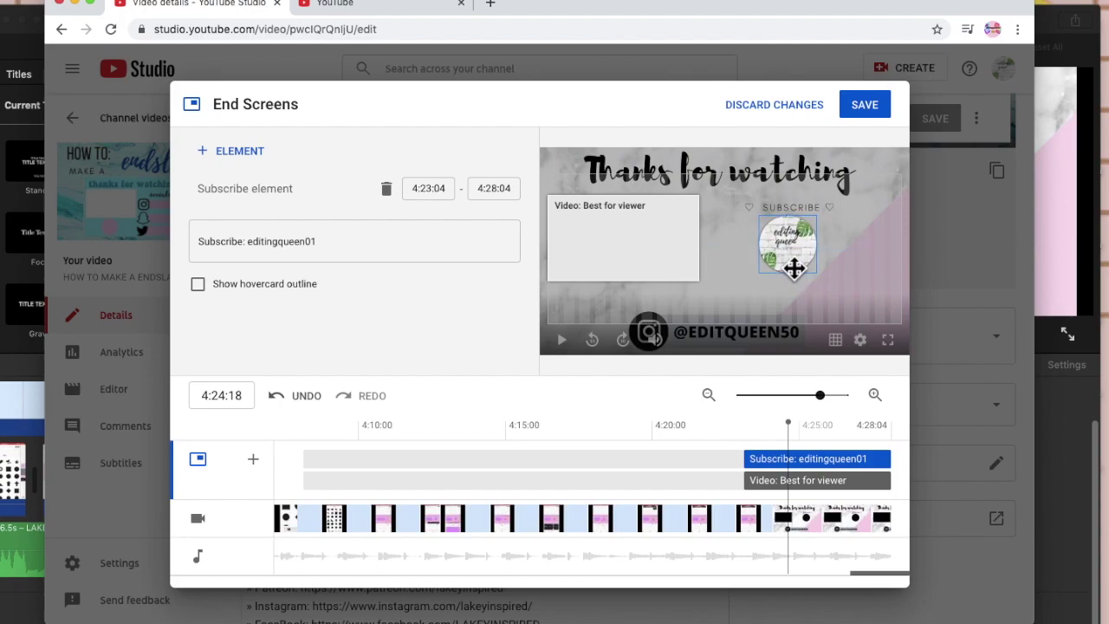
pyautogui.click(743, 452)
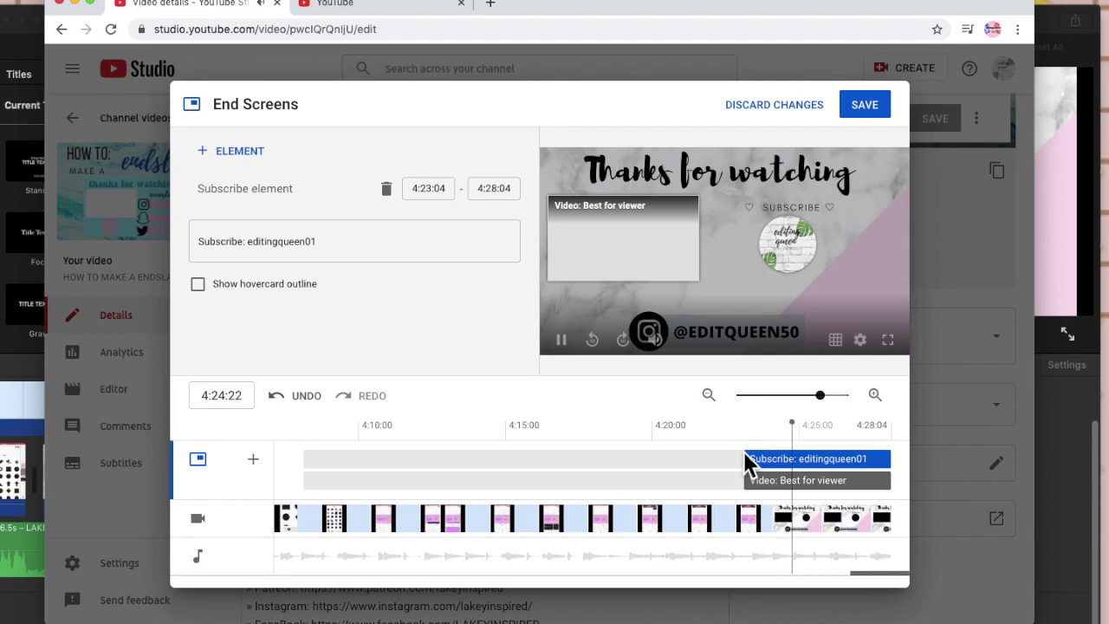
pyautogui.press('space')
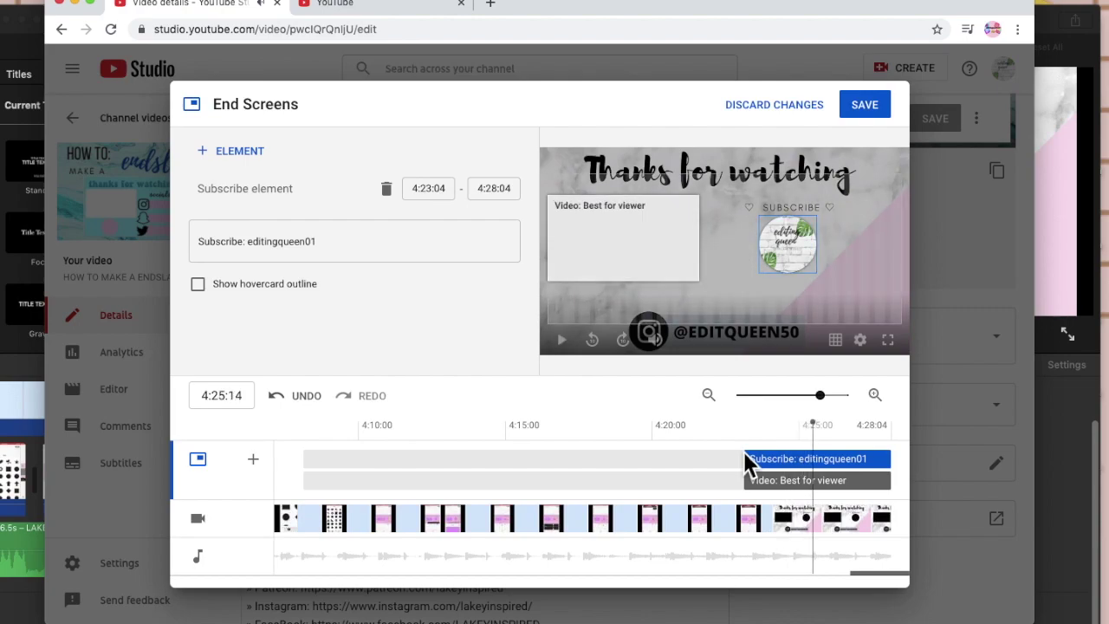